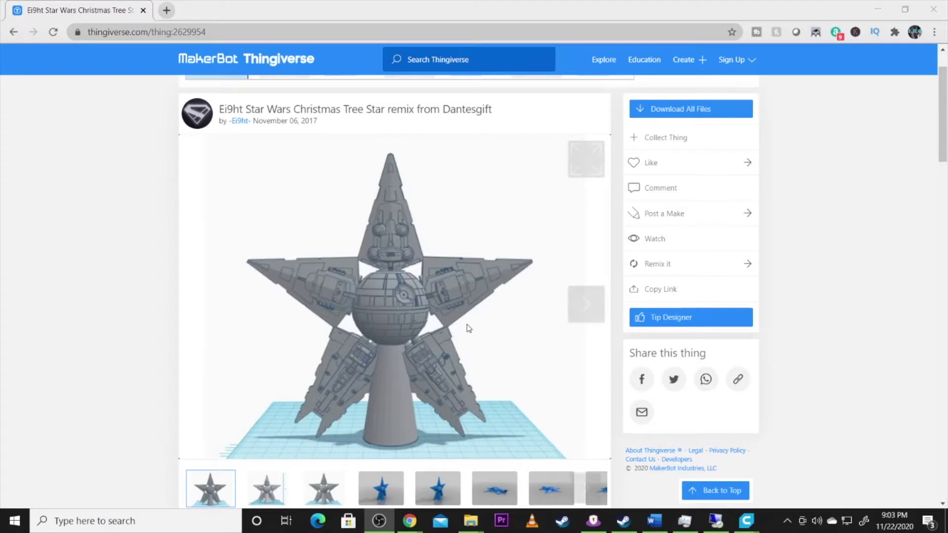
# Examine the gallery images of the Star Wars Christmas tree star on its Thingiverse page
pyautogui.scroll(-3, 477, 313)
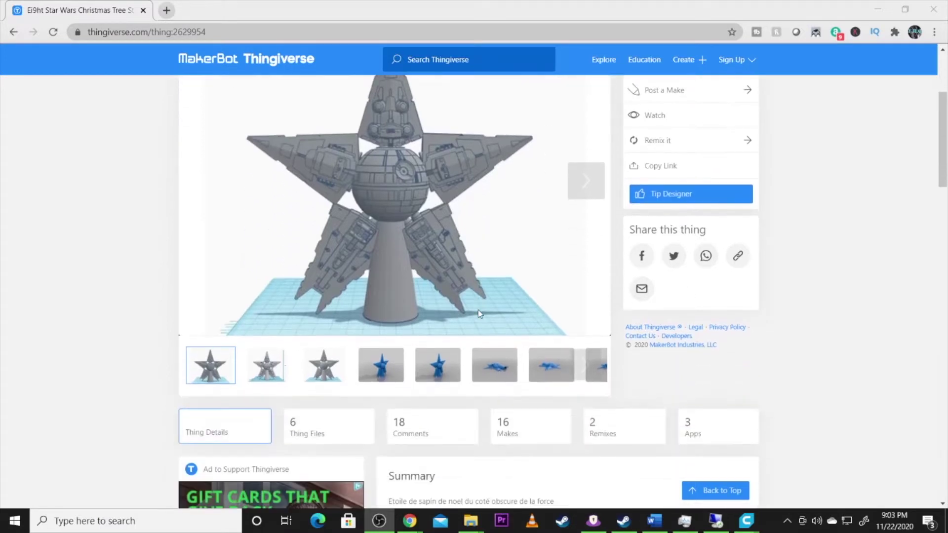
pyautogui.scroll(2, 477, 314)
pyautogui.scroll(-1, 471, 318)
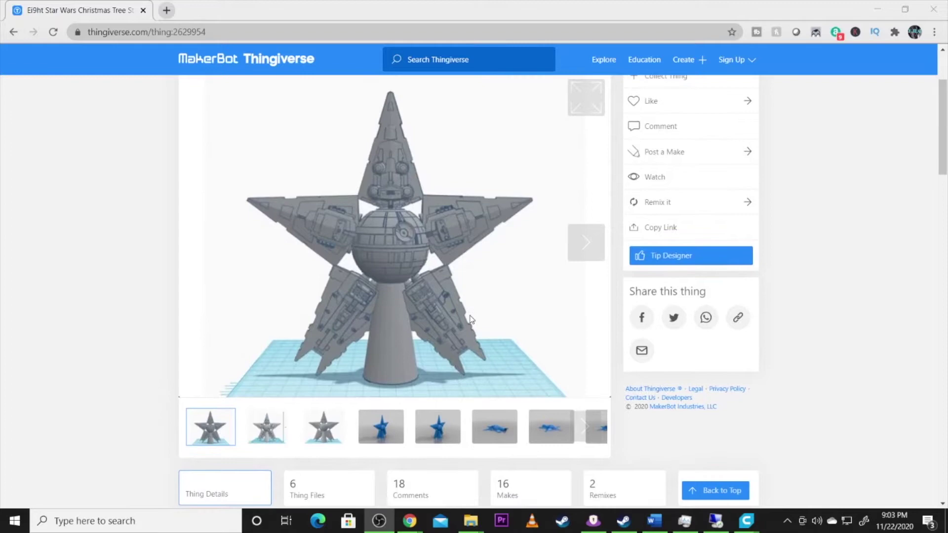
pyautogui.scroll(1, 456, 320)
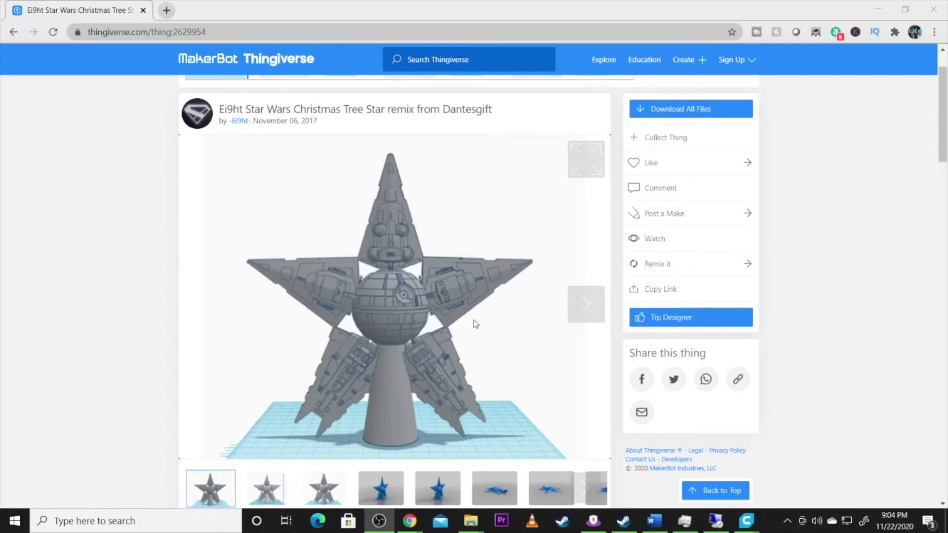
pyautogui.click(598, 308)
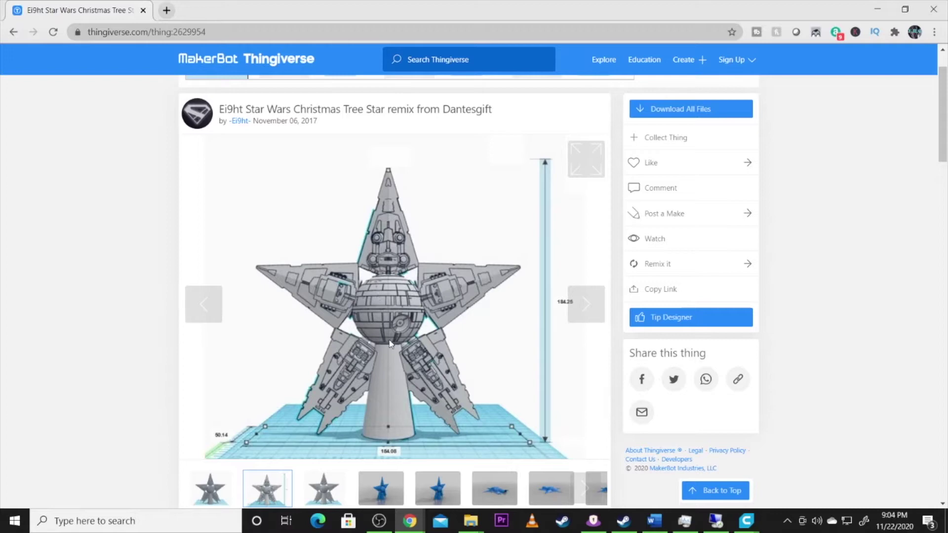
pyautogui.click(584, 306)
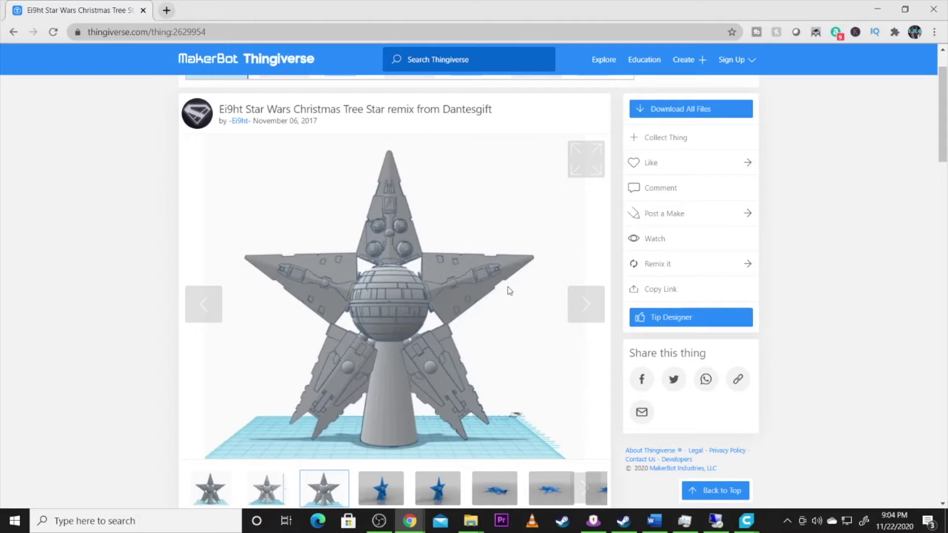
pyautogui.click(583, 302)
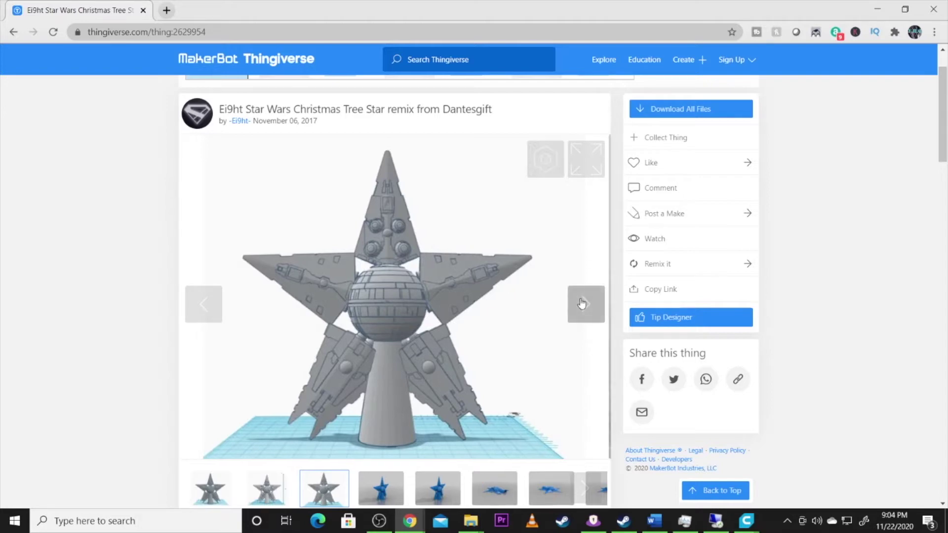
pyautogui.click(584, 303)
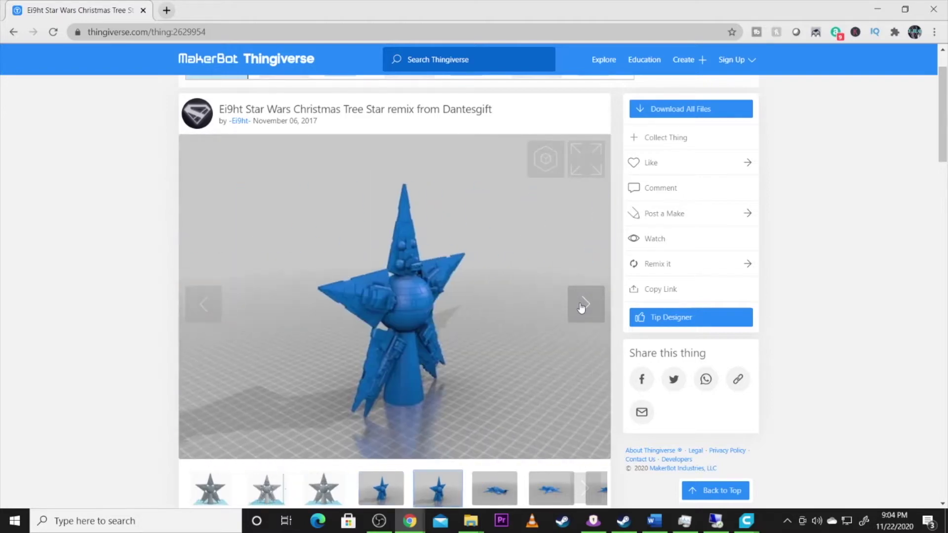
pyautogui.click(585, 303)
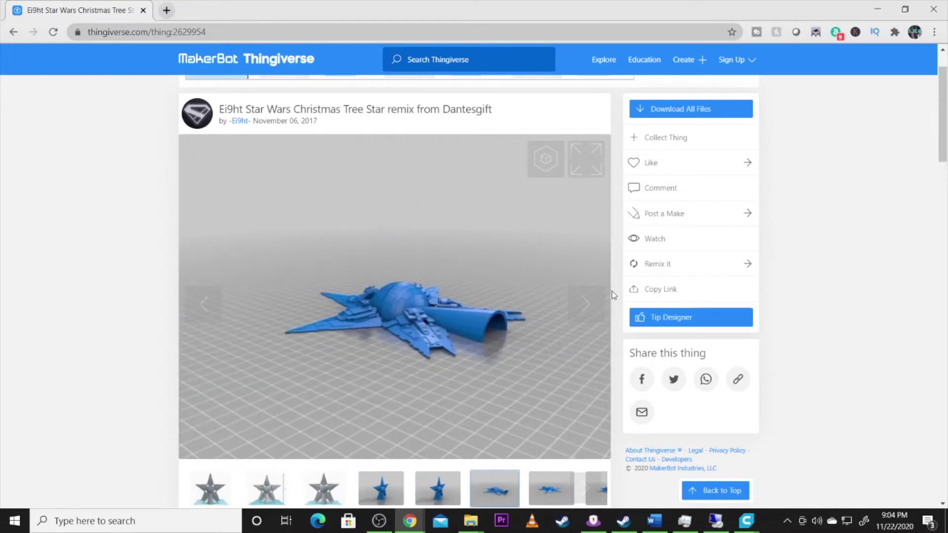
pyautogui.click(585, 303)
pyautogui.click(586, 305)
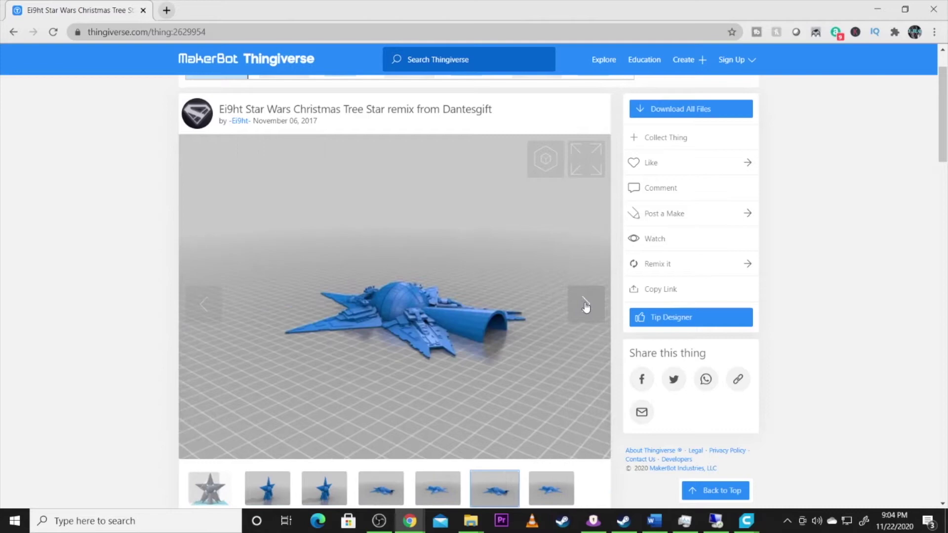
pyautogui.click(586, 304)
pyautogui.scroll(-5, 585, 304)
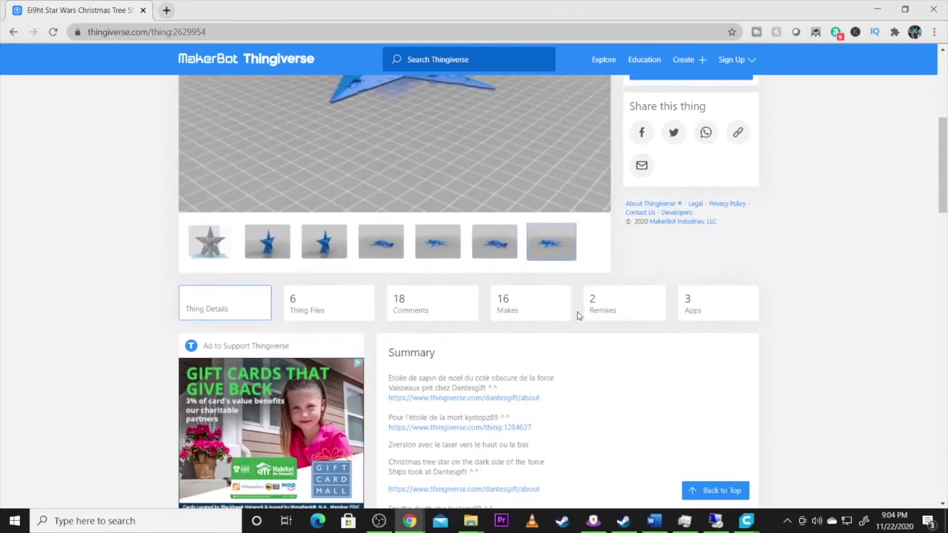
pyautogui.scroll(5, 577, 312)
# Switch to Ultimaker Cura and inspect the star model on the build plate from above and from a low front angle
pyautogui.moveTo(747, 518)
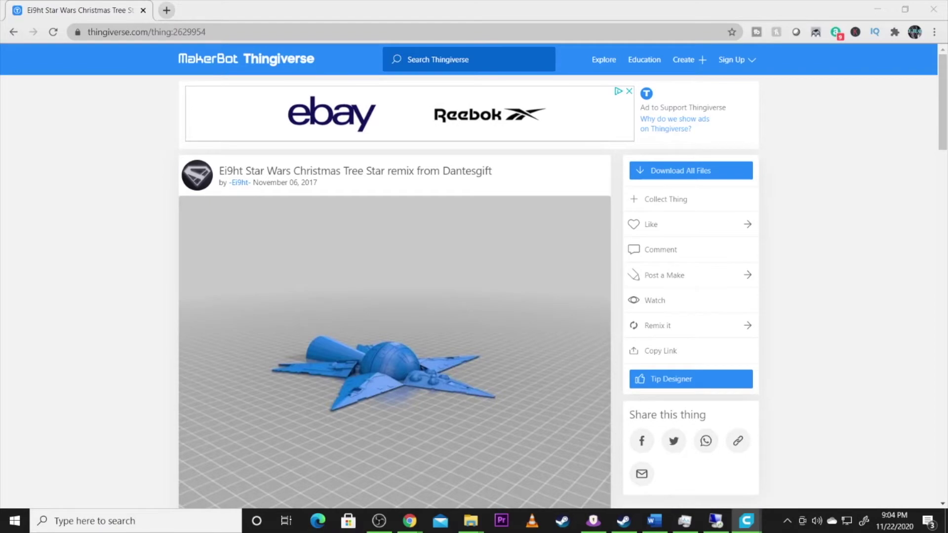
pyautogui.hotkey('alt', 'Tab')
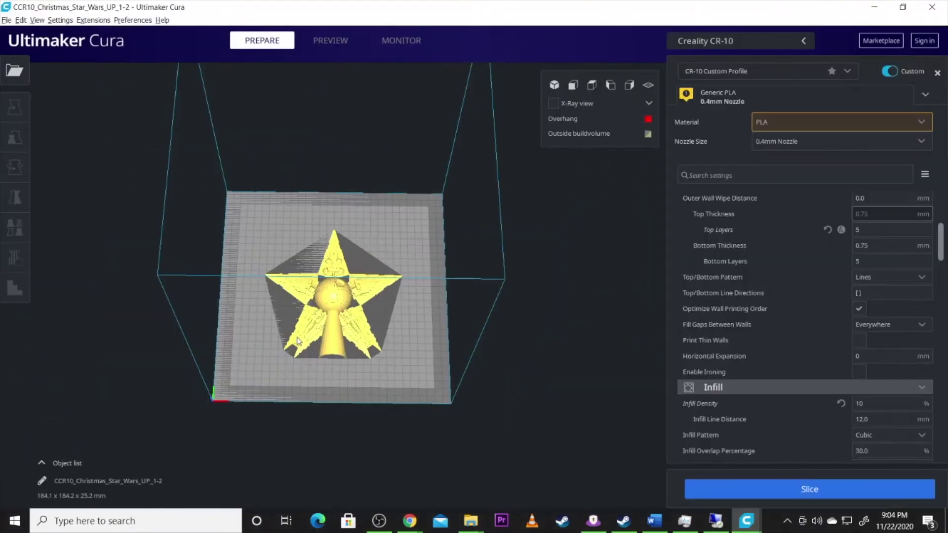
pyautogui.moveTo(298, 340); pyautogui.dragTo(316, 325, button='right')
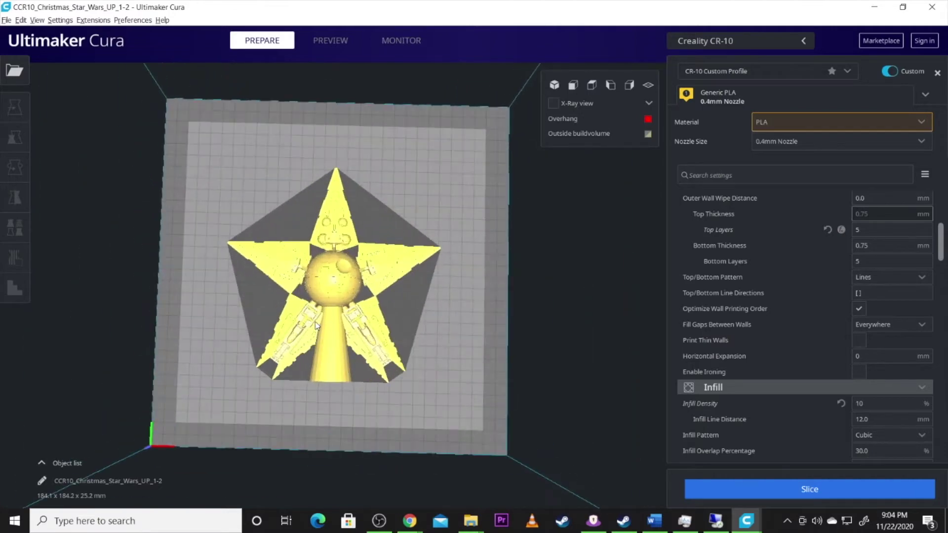
pyautogui.scroll(5, 316, 325)
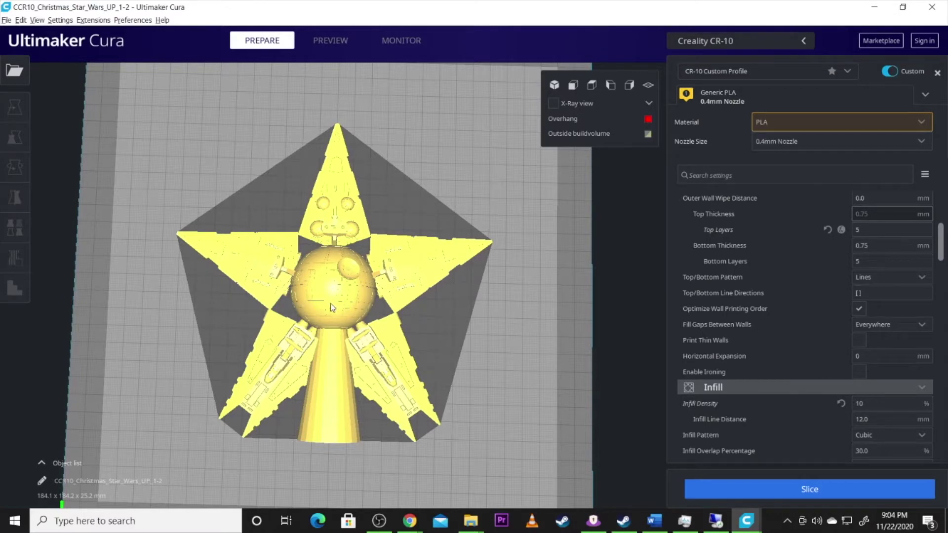
pyautogui.moveTo(354, 413); pyautogui.dragTo(489, 390, button='right')
pyautogui.scroll(-5, 256, 351)
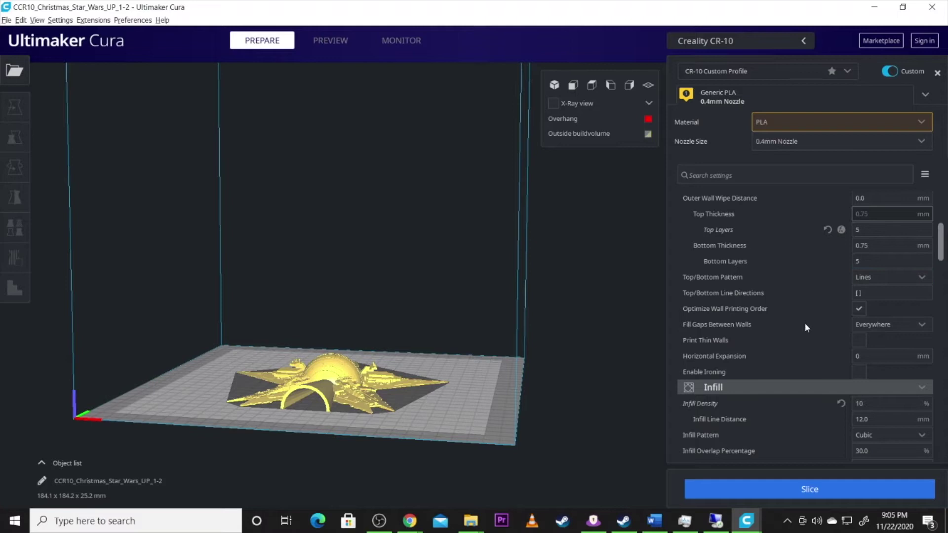
# Enable Z Hop When Retracted in the travel settings and set the Z Hop Height to 0.5 mm
pyautogui.moveTo(820, 406)
pyautogui.scroll(-5, 840, 289)
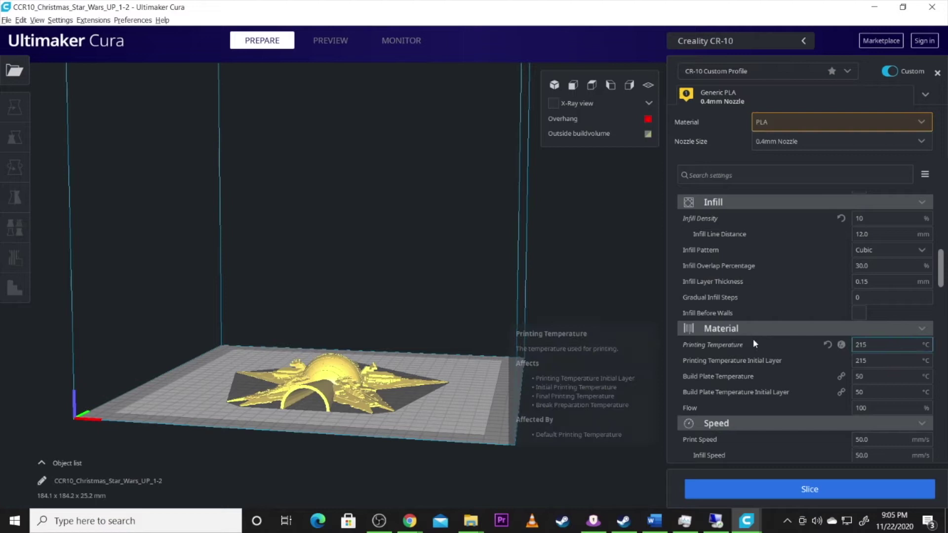
pyautogui.scroll(-3, 753, 339)
pyautogui.scroll(-2, 756, 343)
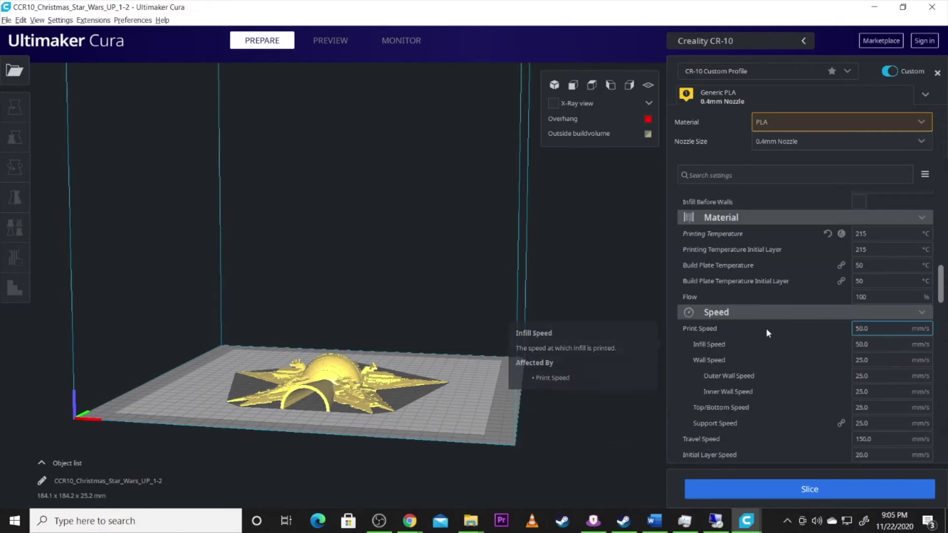
pyautogui.scroll(-4, 790, 341)
pyautogui.scroll(-3, 805, 347)
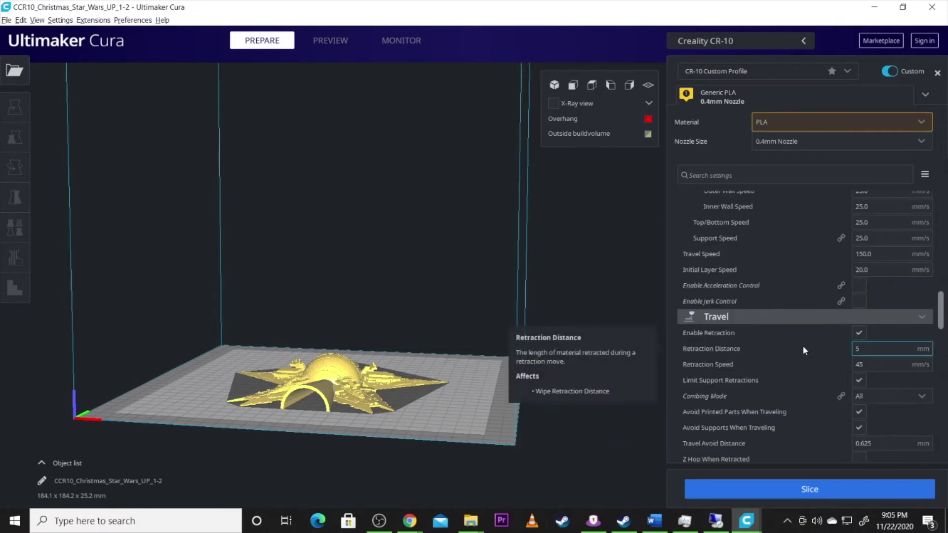
pyautogui.scroll(-4, 810, 365)
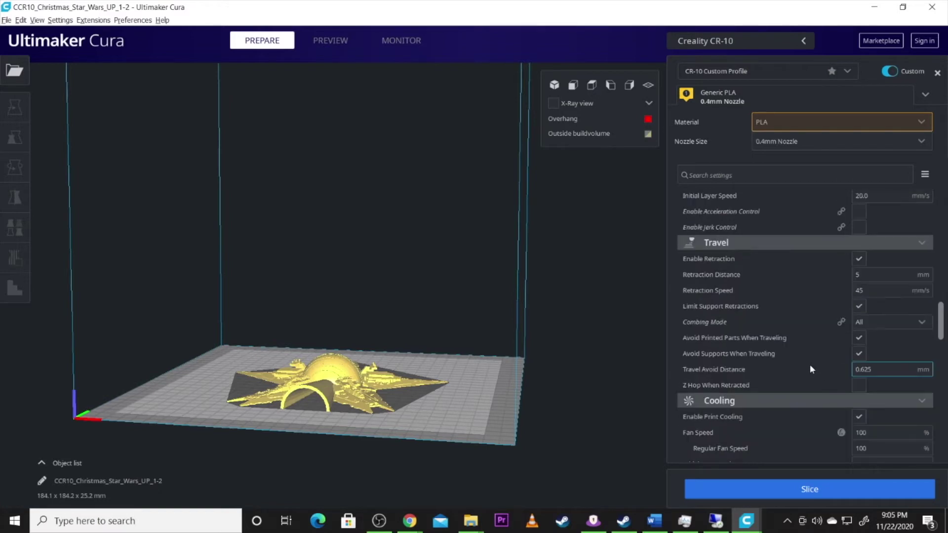
pyautogui.click(858, 348)
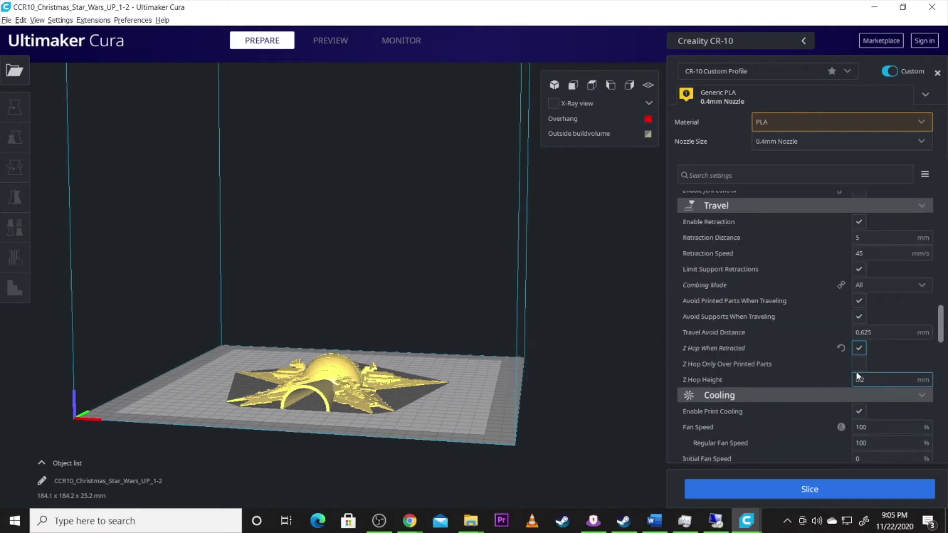
pyautogui.click(875, 379)
pyautogui.press('BackSpace')
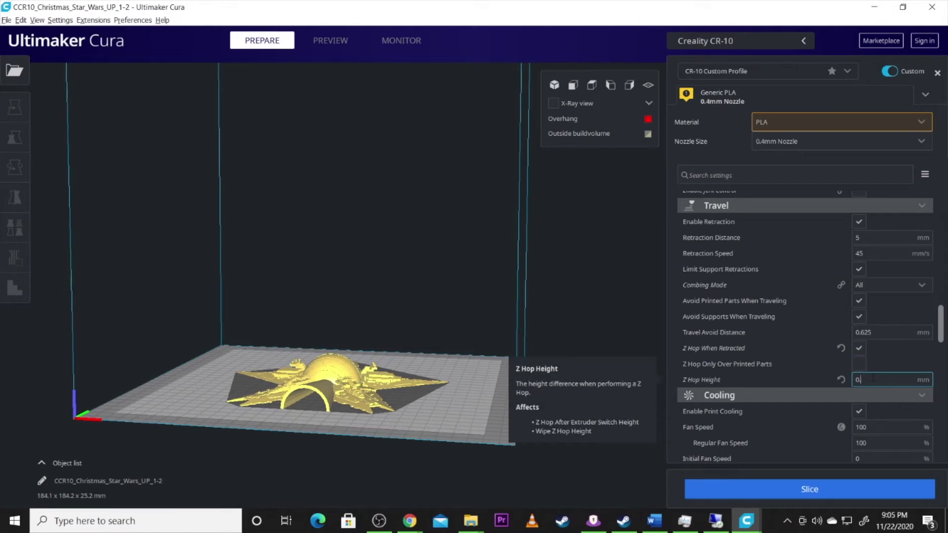
pyautogui.write('5')
# Set the Support Overhang Angle to 85°
pyautogui.scroll(-2, 745, 316)
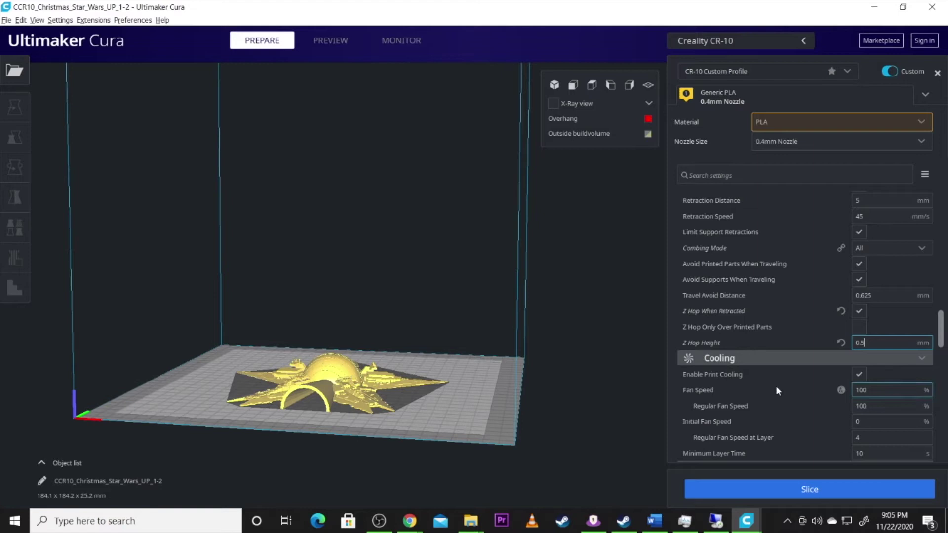
pyautogui.scroll(-5, 831, 413)
pyautogui.scroll(-1, 828, 414)
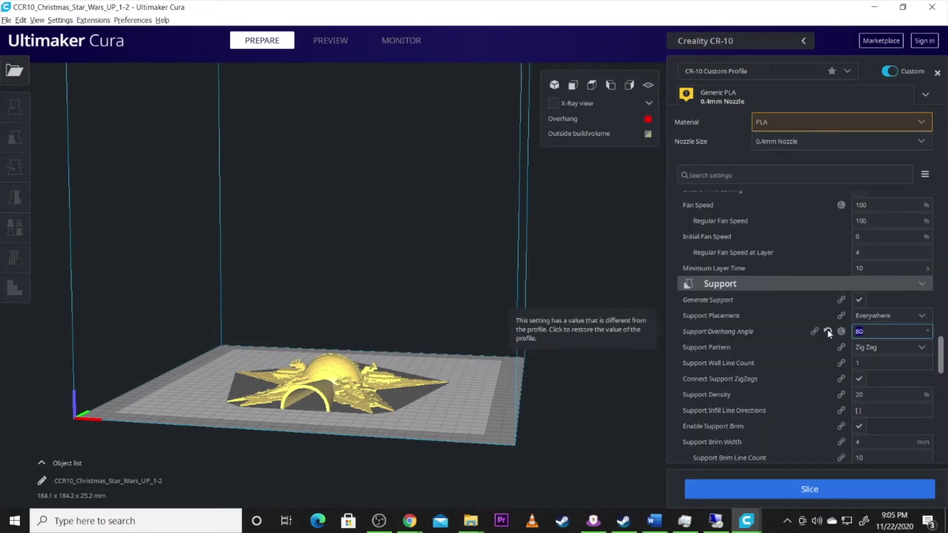
pyautogui.press('BackSpace')
pyautogui.write('5')
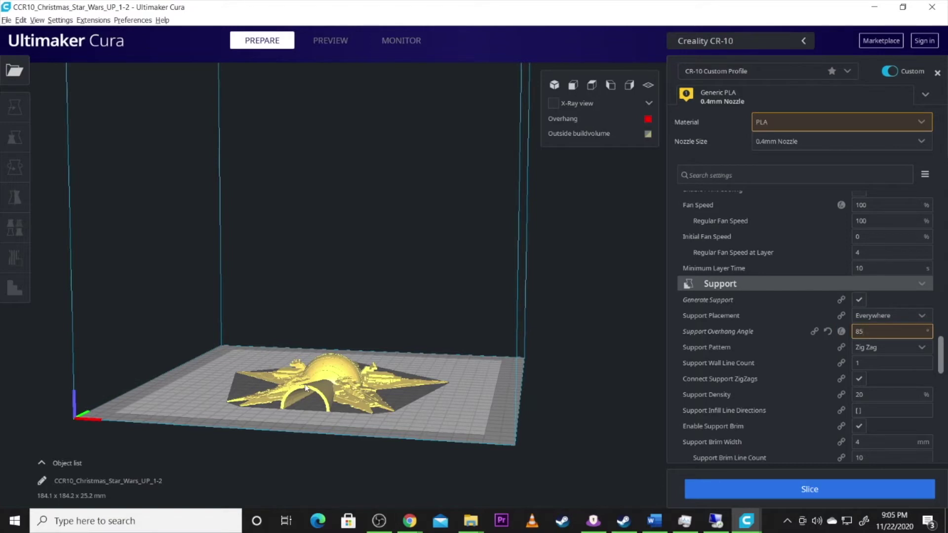
# Set the Raft Extra Margin to 5 mm for build plate adhesion and slice the star model
pyautogui.moveTo(390, 409); pyautogui.dragTo(345, 375, button='right')
pyautogui.scroll(-5, 815, 386)
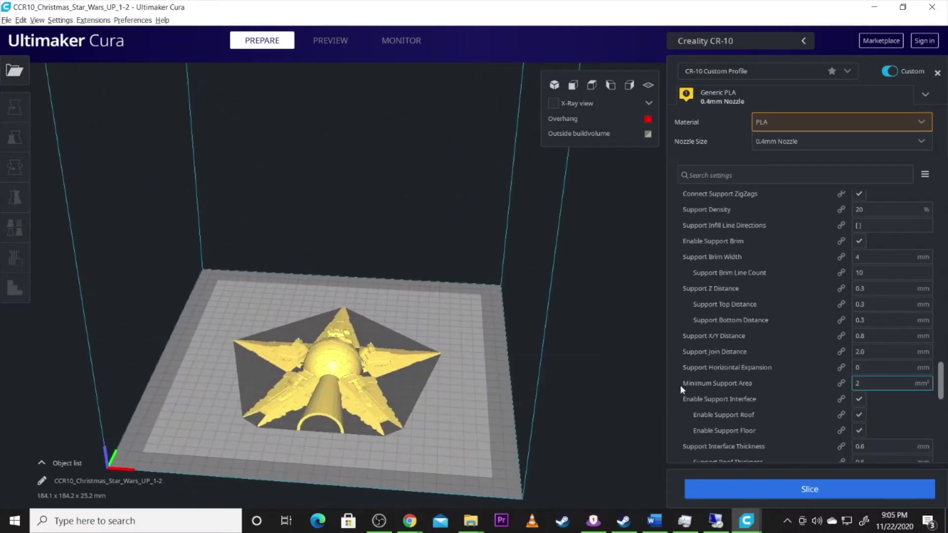
pyautogui.scroll(-6, 691, 377)
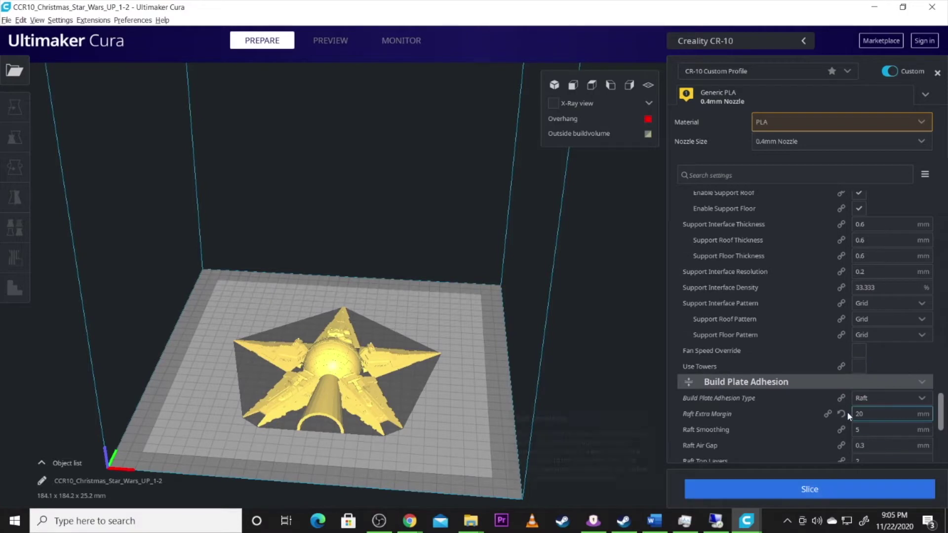
pyautogui.scroll(-1, 840, 414)
pyautogui.doubleClick(862, 377)
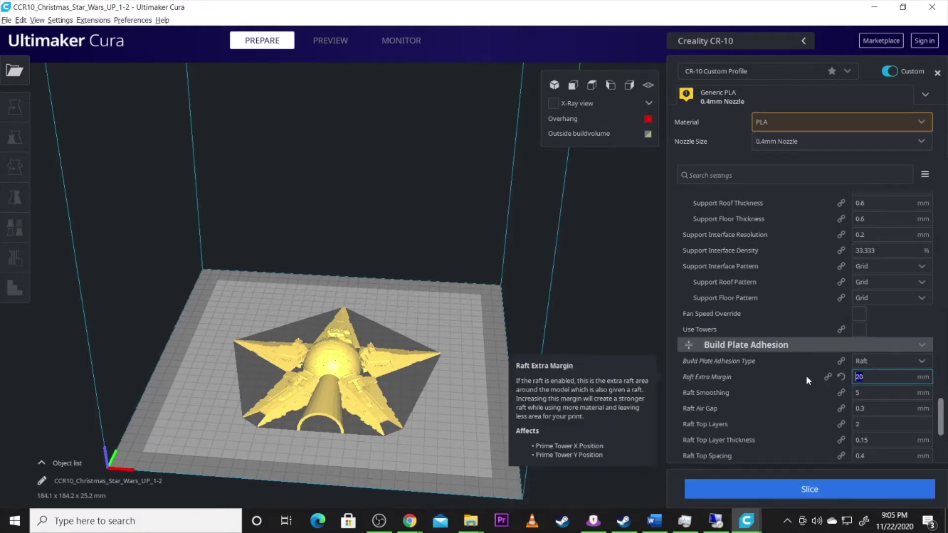
pyautogui.write('5')
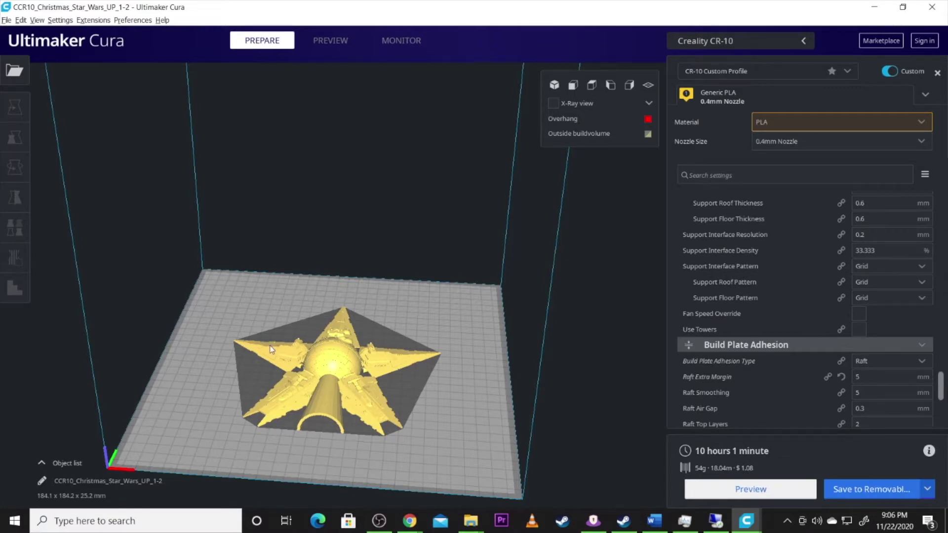
# Preview the sliced star, lowering the layer view to layer 24 to examine the infill and returning it to the top layer
pyautogui.moveTo(271, 350); pyautogui.dragTo(423, 359, button='right')
pyautogui.scroll(5, 285, 369)
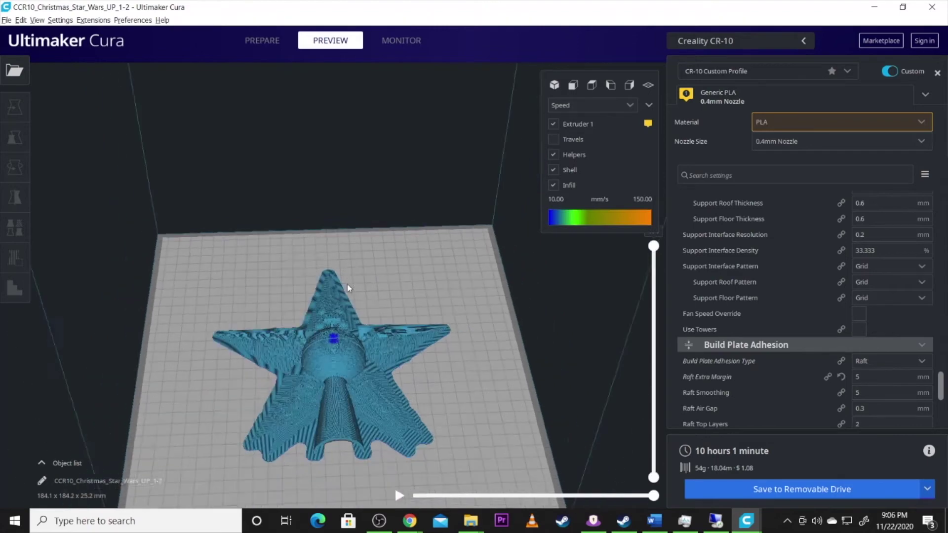
pyautogui.moveTo(348, 288); pyautogui.dragTo(291, 386, button='right')
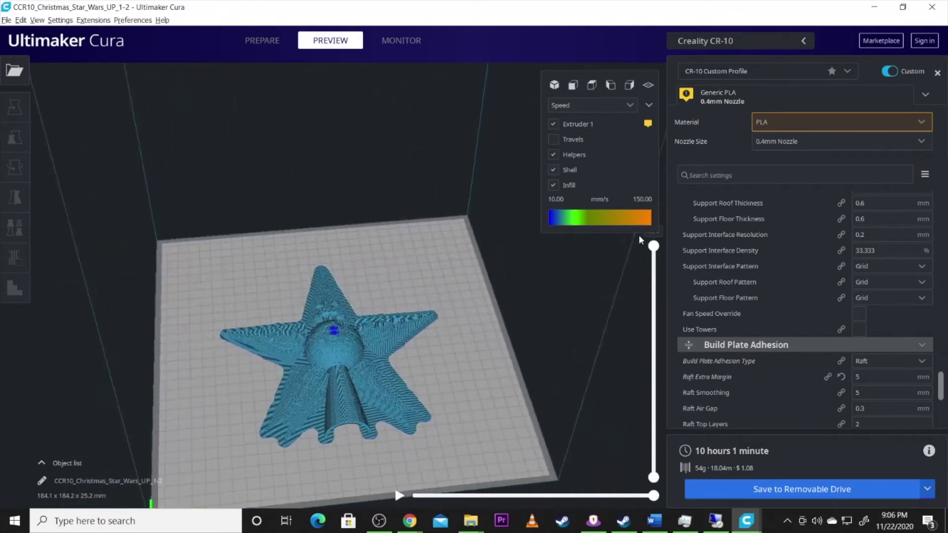
pyautogui.moveTo(653, 246); pyautogui.dragTo(549, 422)
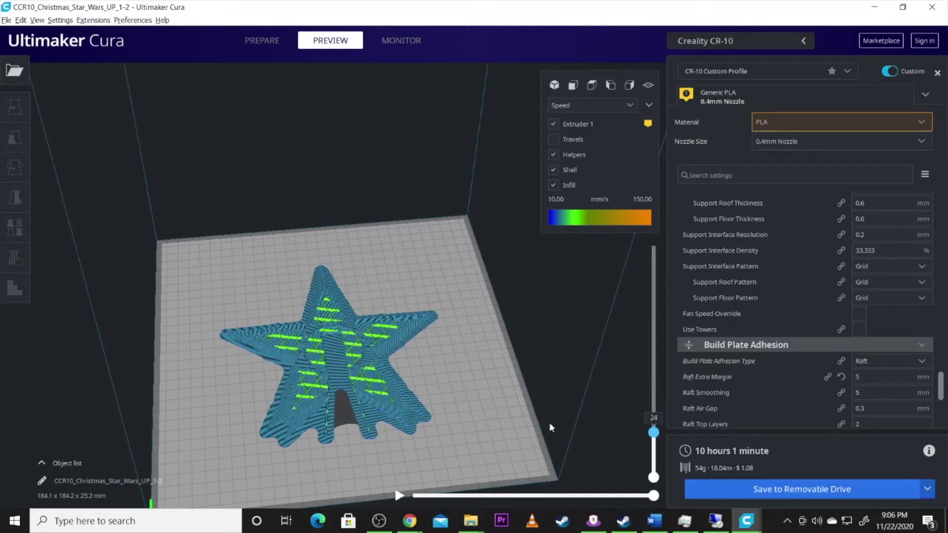
pyautogui.scroll(10, 395, 487)
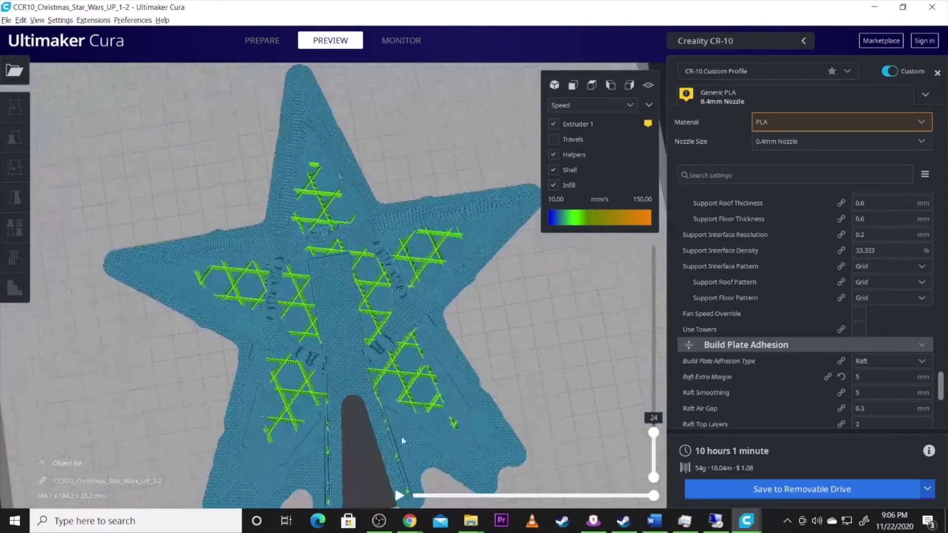
pyautogui.moveTo(653, 433); pyautogui.dragTo(662, 243)
pyautogui.scroll(-8, 518, 245)
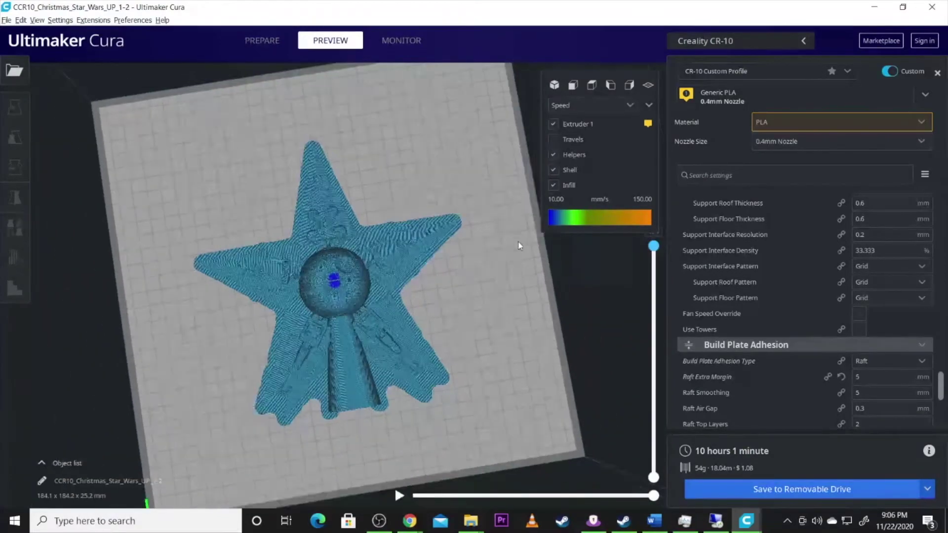
# Open the second star half, CCR10_Christmas_Star_Wars_UP_2-2, and inspect it on the build plate
pyautogui.scroll(-3, 518, 246)
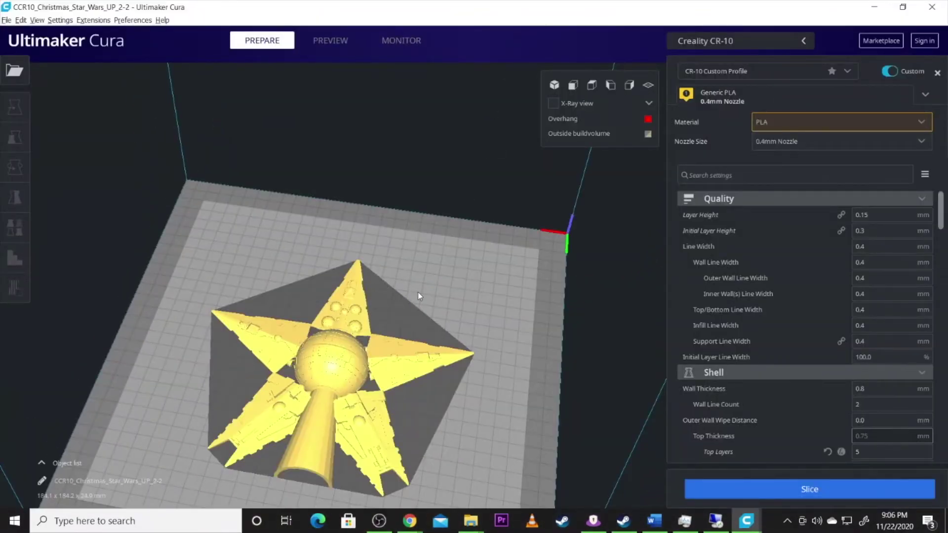
pyautogui.moveTo(418, 292); pyautogui.dragTo(514, 330, button='right')
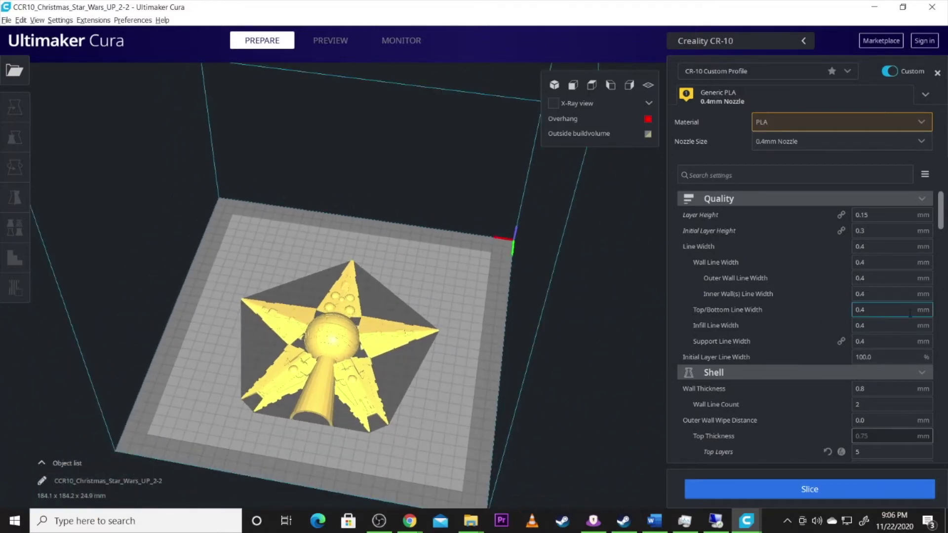
# Review the quality, infill, temperature and speed settings, then enable Z Hop When Retracted with a Z Hop Height of 0.5 mm
pyautogui.moveTo(844, 215)
pyautogui.scroll(-10, 813, 245)
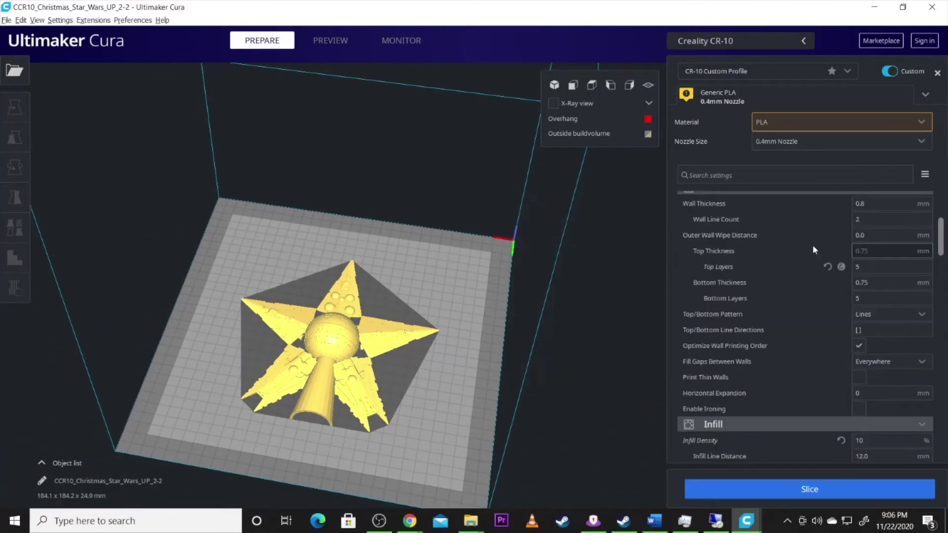
pyautogui.scroll(-5, 800, 307)
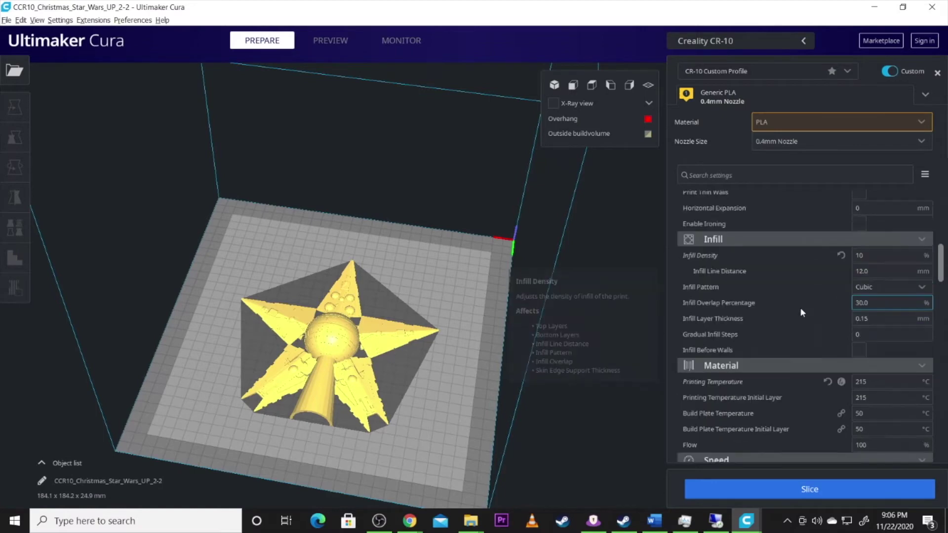
pyautogui.moveTo(864, 266)
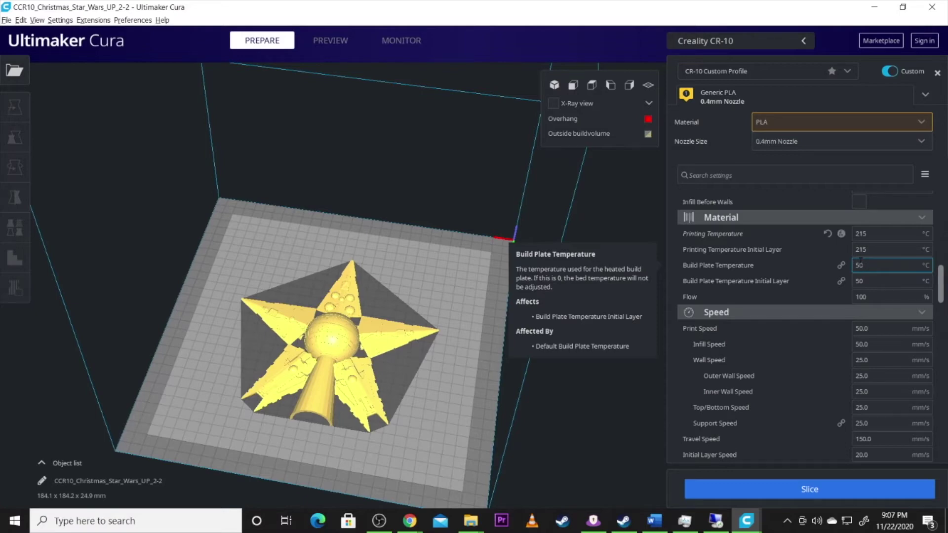
pyautogui.scroll(-3, 864, 253)
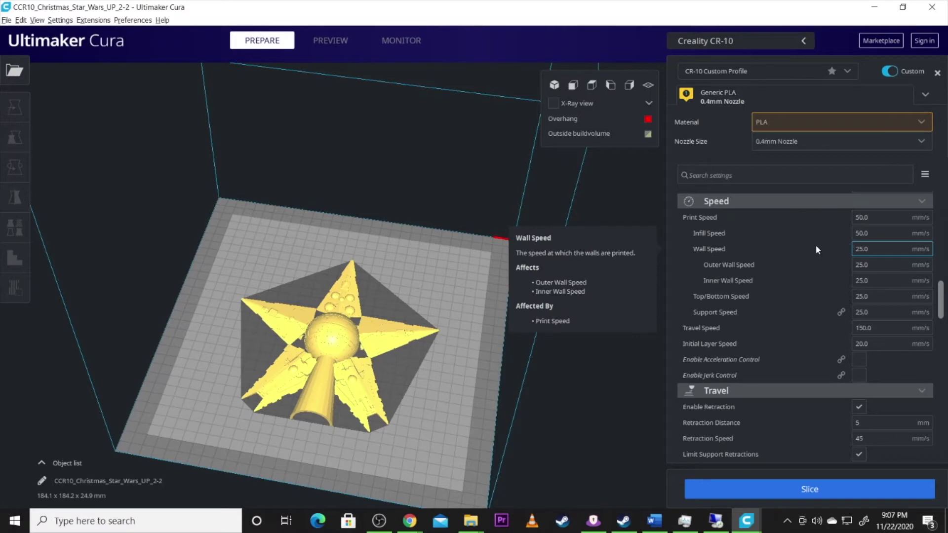
pyautogui.scroll(-6, 815, 244)
pyautogui.click(861, 310)
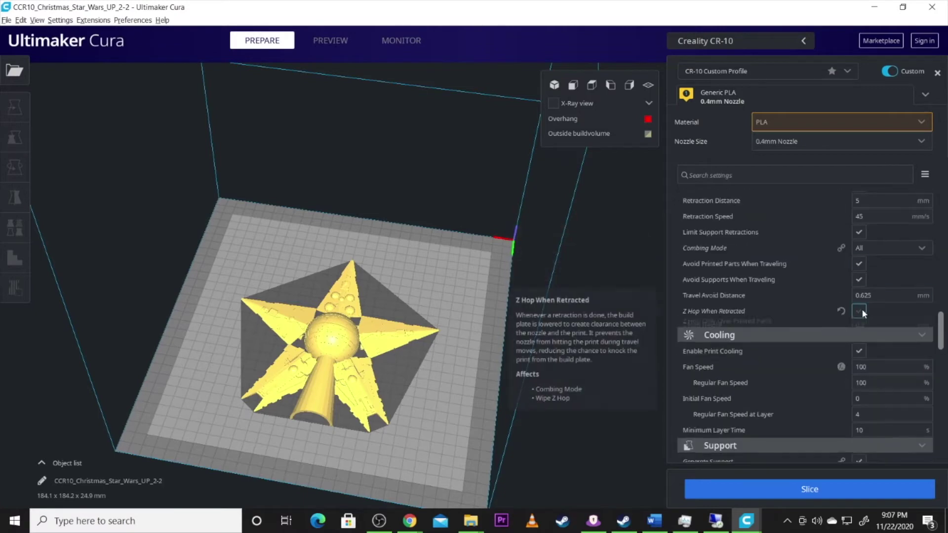
pyautogui.click(867, 341)
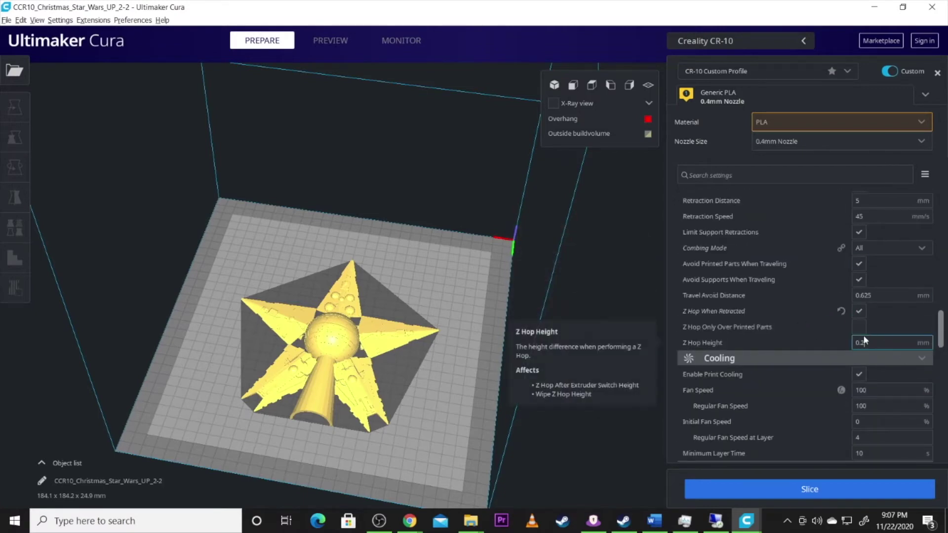
pyautogui.press('BackSpace')
pyautogui.write('5')
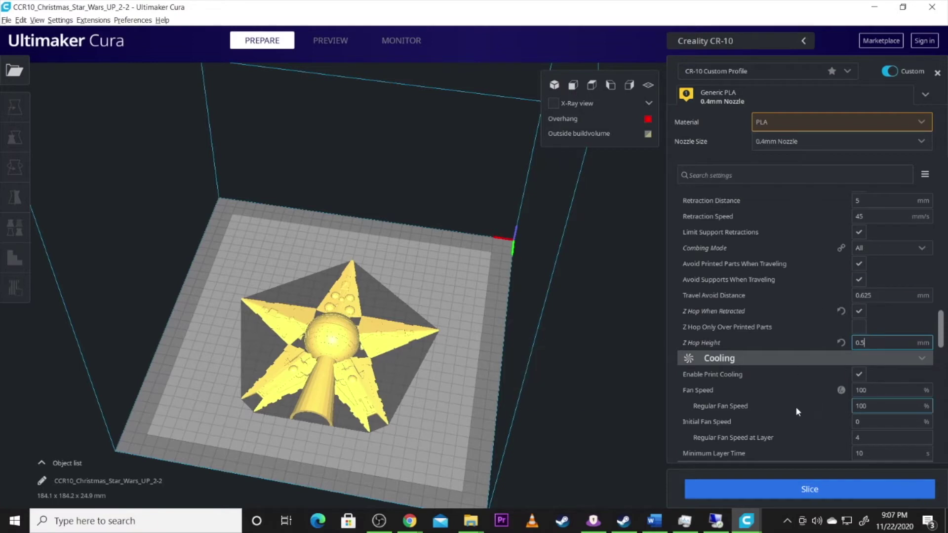
# Set the Support Overhang Angle to 85° for the second star half
pyautogui.scroll(-2, 805, 385)
pyautogui.scroll(-3, 804, 388)
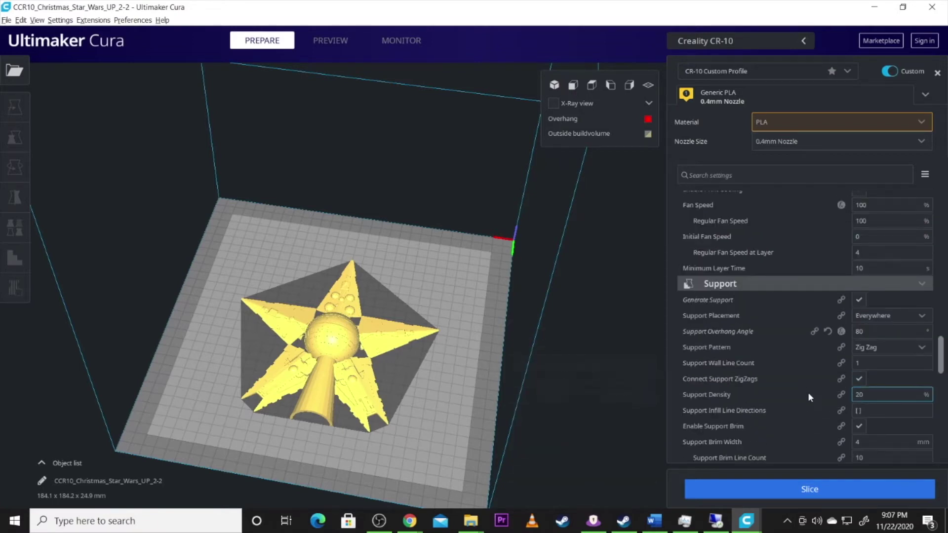
pyautogui.doubleClick(863, 331)
pyautogui.write('85')
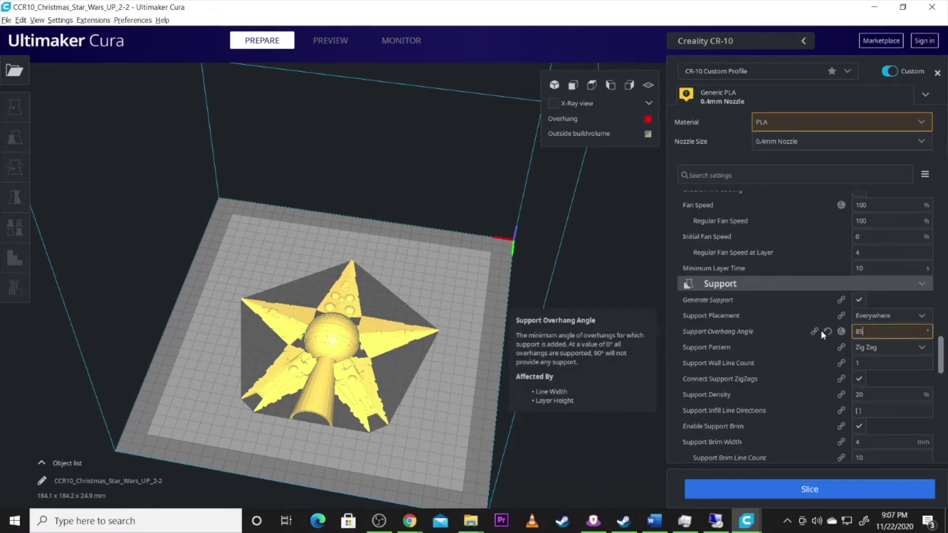
# Set the Raft Extra Margin to 5 mm and slice the second star half with that margin
pyautogui.scroll(-11, 785, 338)
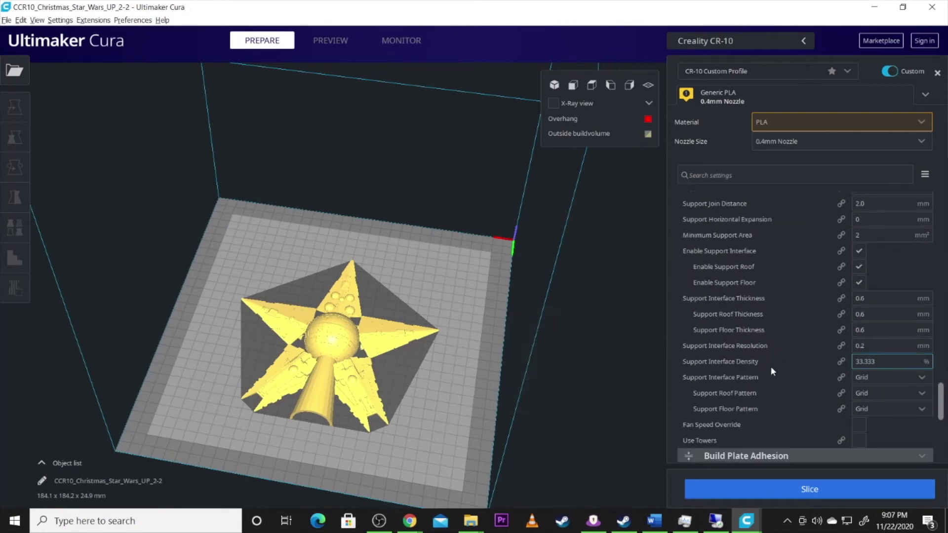
pyautogui.click(798, 491)
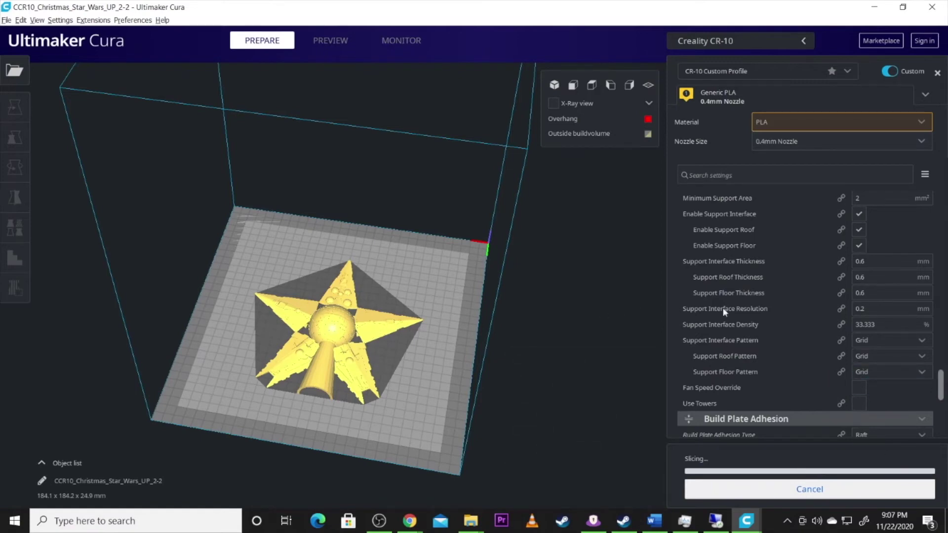
pyautogui.scroll(-3, 804, 325)
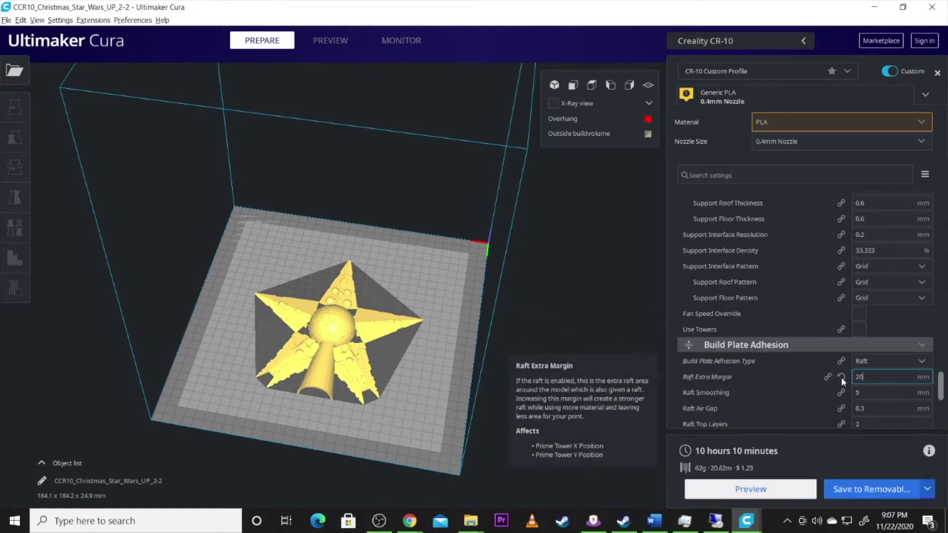
pyautogui.write('5')
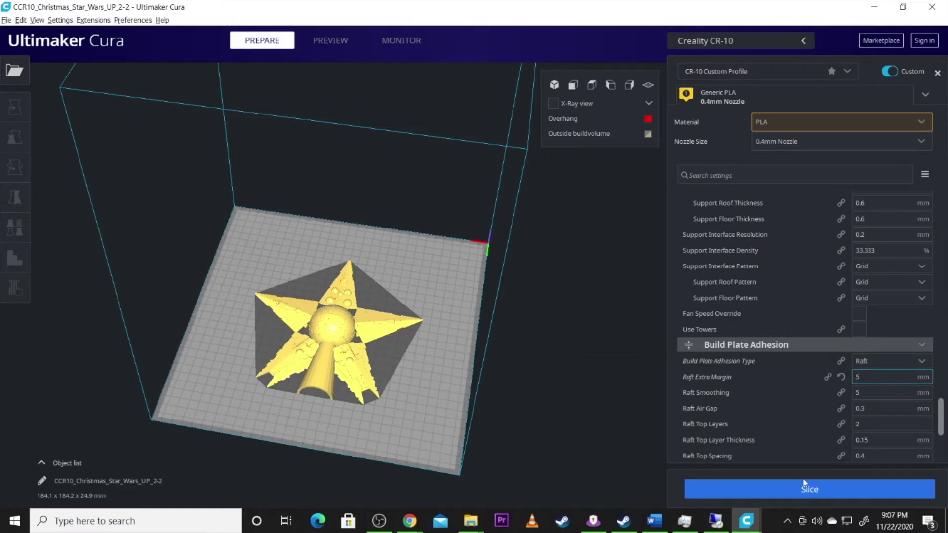
pyautogui.click(810, 498)
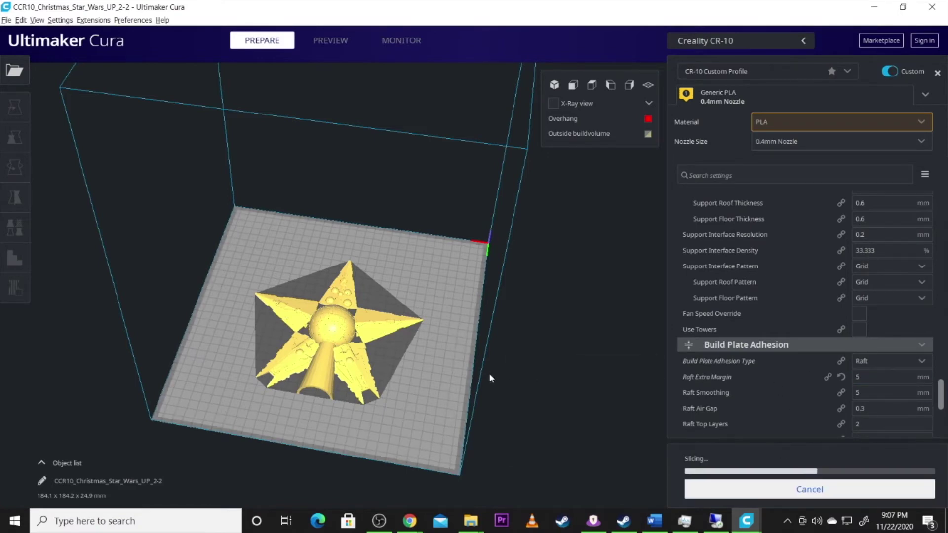
# Preview the sliced second half from above and lower the layer view to layer 114 to examine the infill inside the central sphere
pyautogui.moveTo(268, 334); pyautogui.dragTo(336, 321, button='right')
pyautogui.click(338, 48)
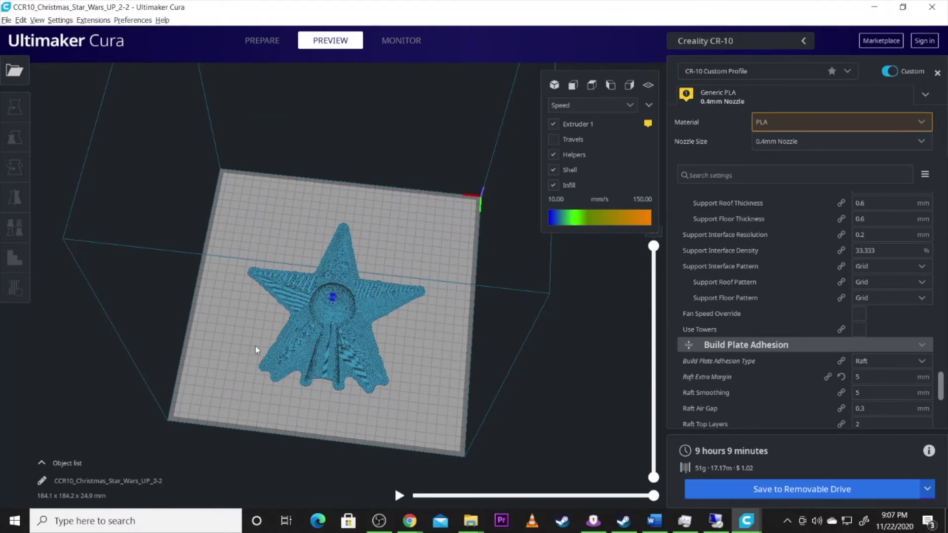
pyautogui.moveTo(256, 349); pyautogui.dragTo(271, 393, button='right')
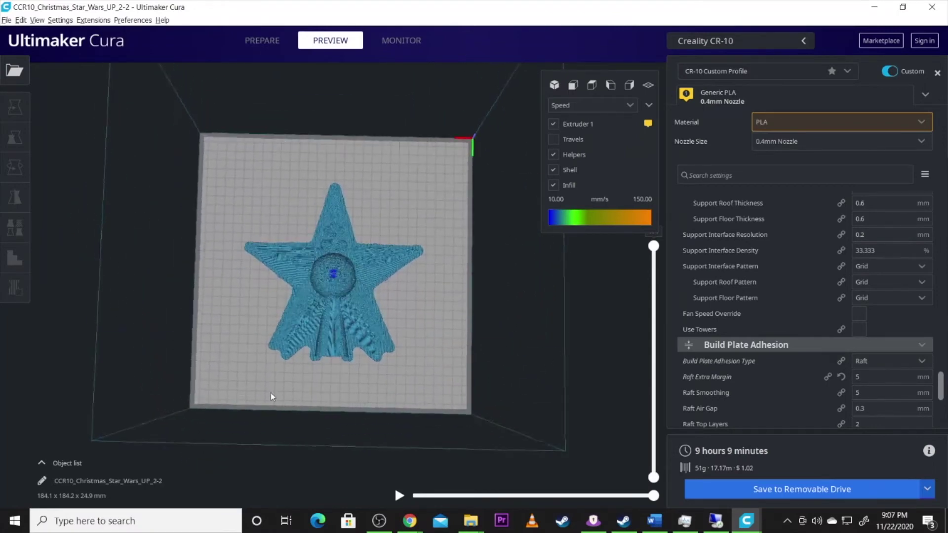
pyautogui.scroll(8, 310, 334)
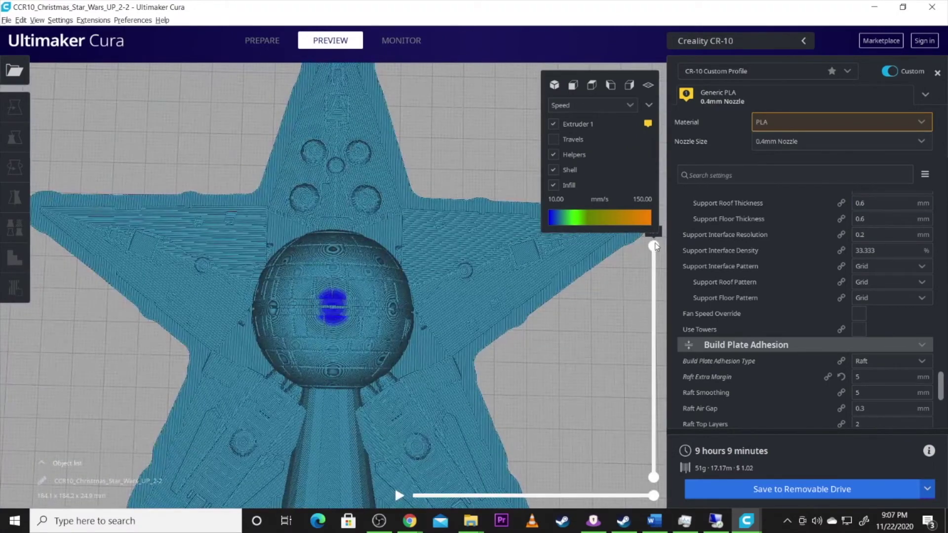
pyautogui.moveTo(653, 246); pyautogui.dragTo(616, 322)
# Examine the partially layered star from the side, including the hollow at its base, and return the layer view to the top layer
pyautogui.scroll(-8, 304, 389)
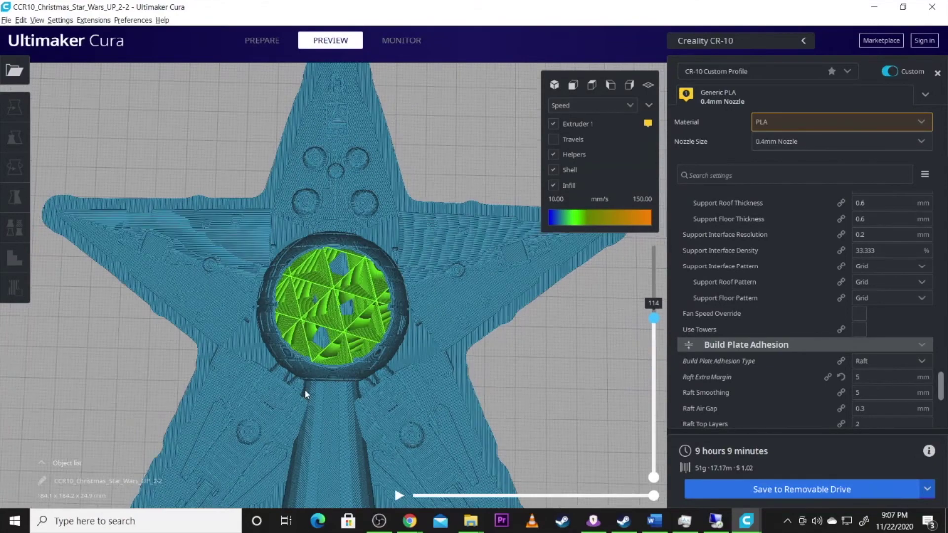
pyautogui.moveTo(324, 408); pyautogui.dragTo(306, 367, button='right')
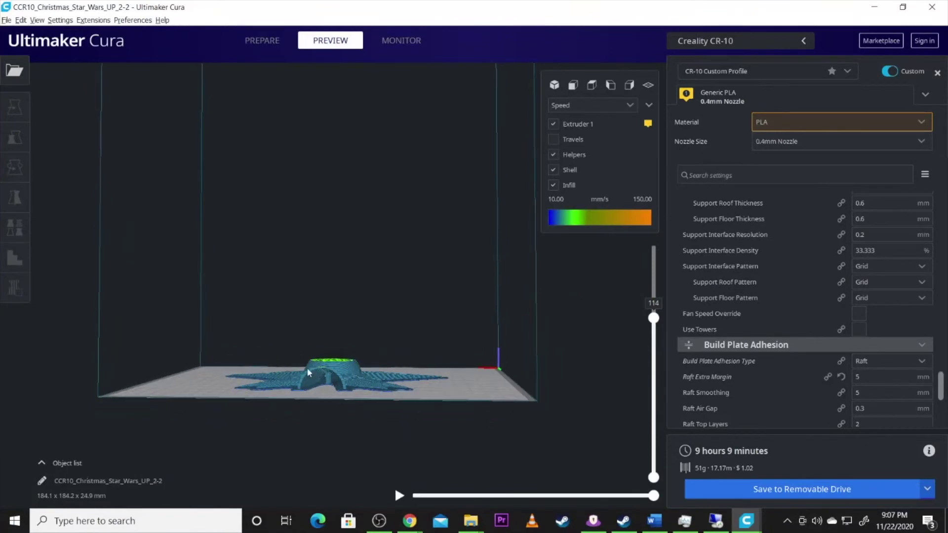
pyautogui.scroll(3, 319, 405)
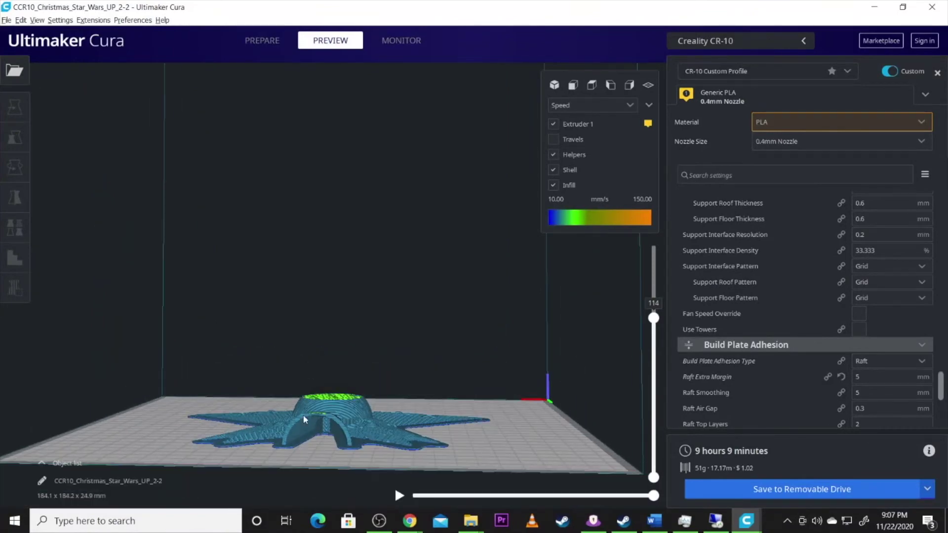
pyautogui.moveTo(320, 436); pyautogui.dragTo(331, 405, button='right')
pyautogui.moveTo(653, 318); pyautogui.dragTo(664, 217)
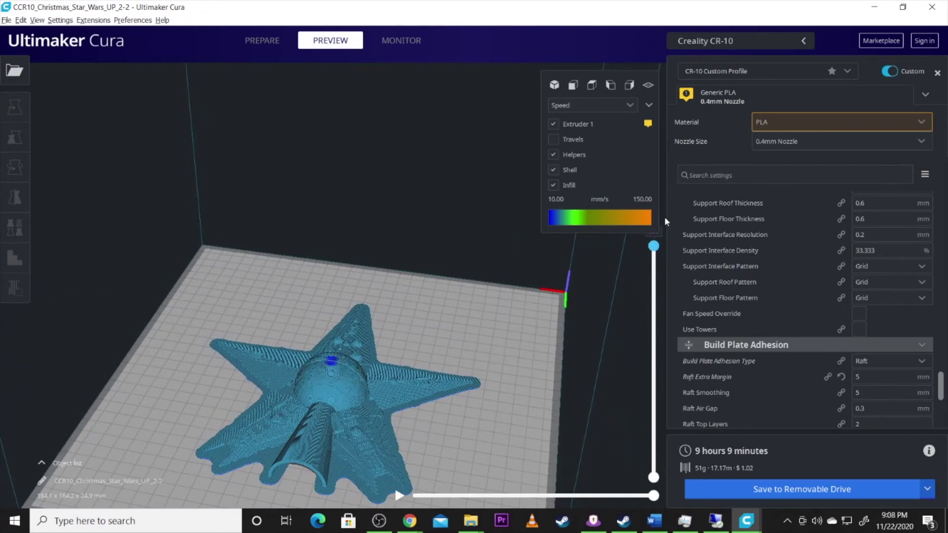